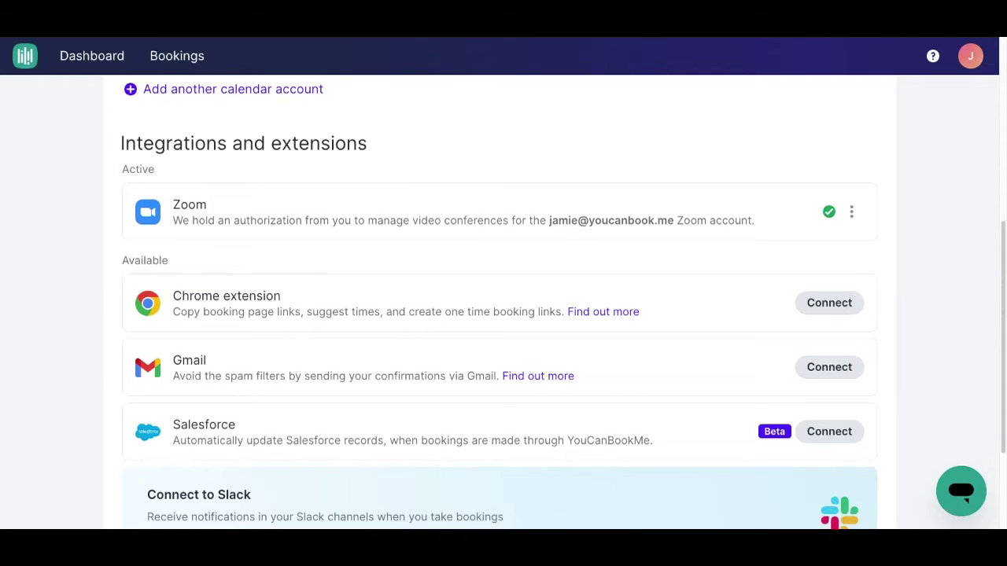
Add a second Google calendar account to YouCanBook.Me and allow it access to the calendars
{"action": "left_click", "coordinate": [272, 93]}
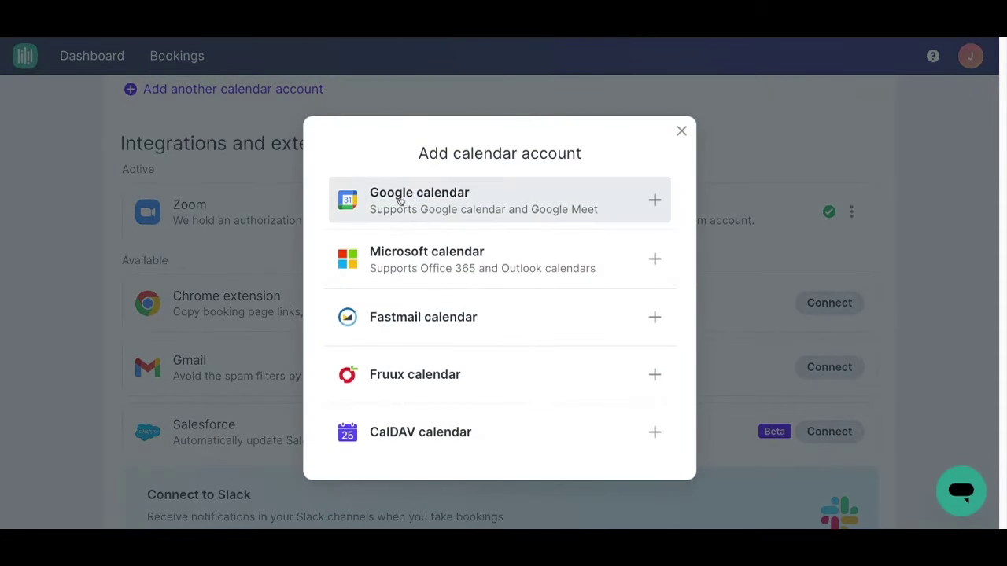
{"action": "left_click", "coordinate": [655, 202]}
{"action": "left_click", "coordinate": [586, 268]}
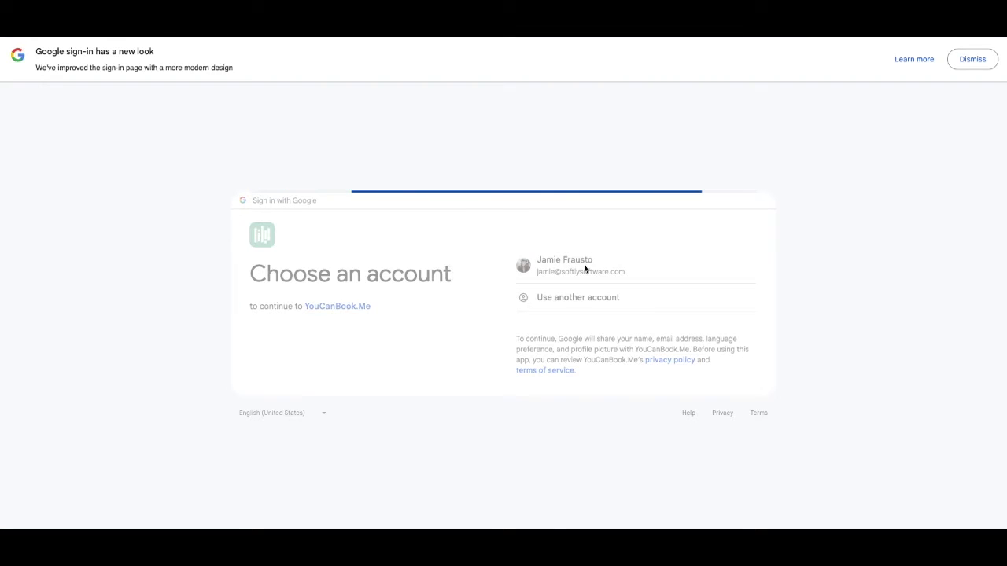
{"action": "left_click", "coordinate": [582, 373]}
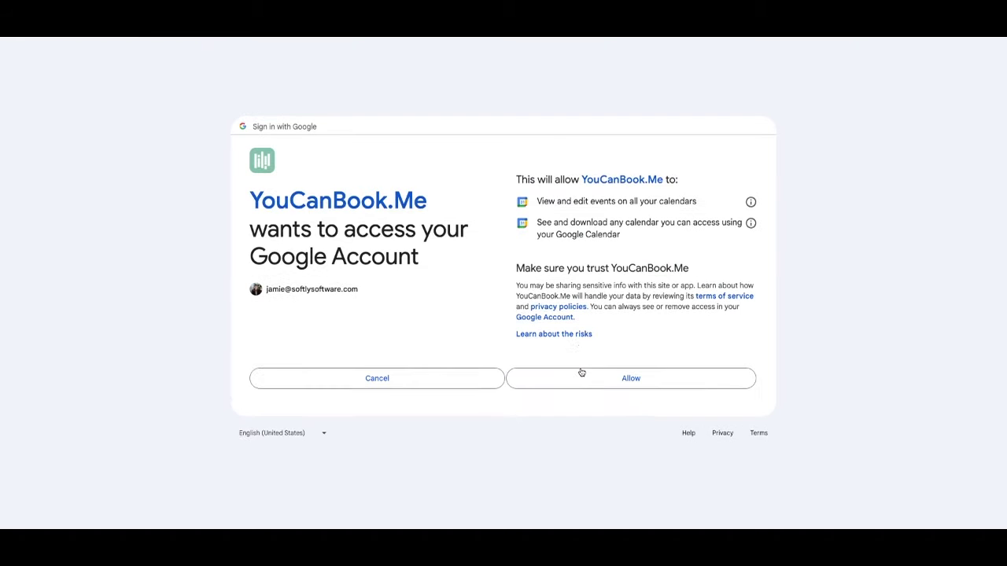
{"action": "left_click", "coordinate": [585, 404]}
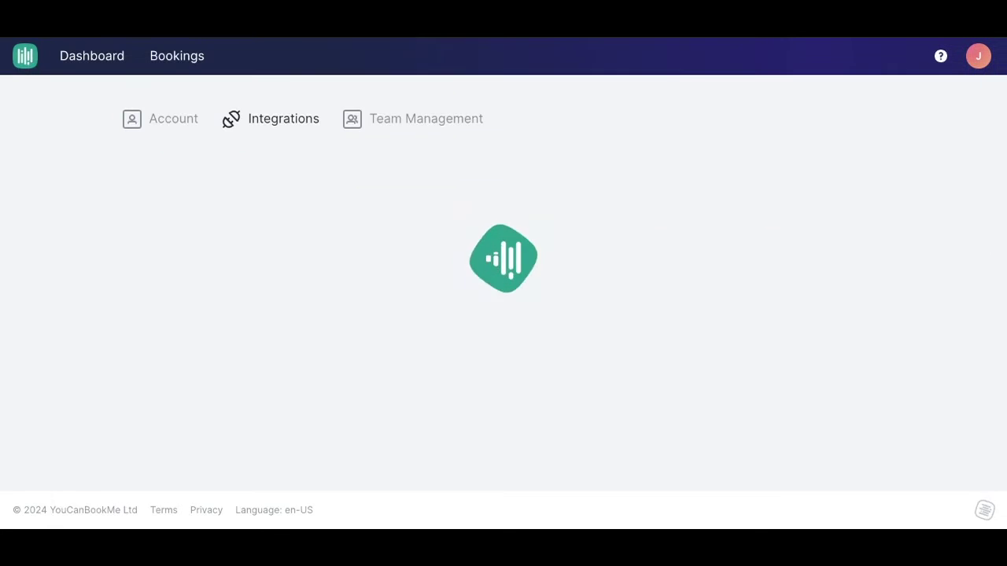
Expand the new Google account's integrations and connect Gmail to it, granting YouCanBook.Me access
{"action": "scroll", "coordinate": [549, 328], "scroll_direction": "down", "scroll_amount": 2}
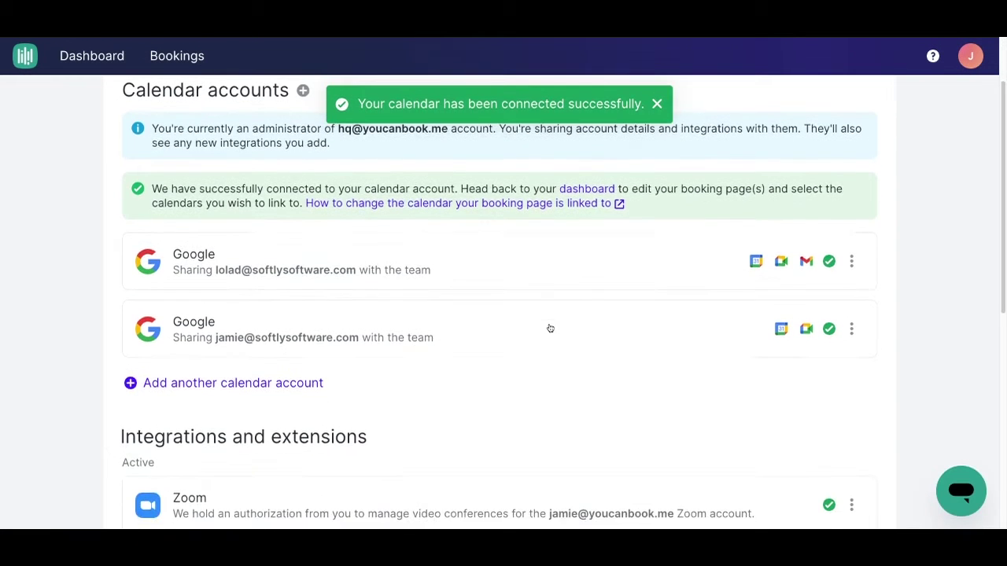
{"action": "left_click", "coordinate": [523, 333]}
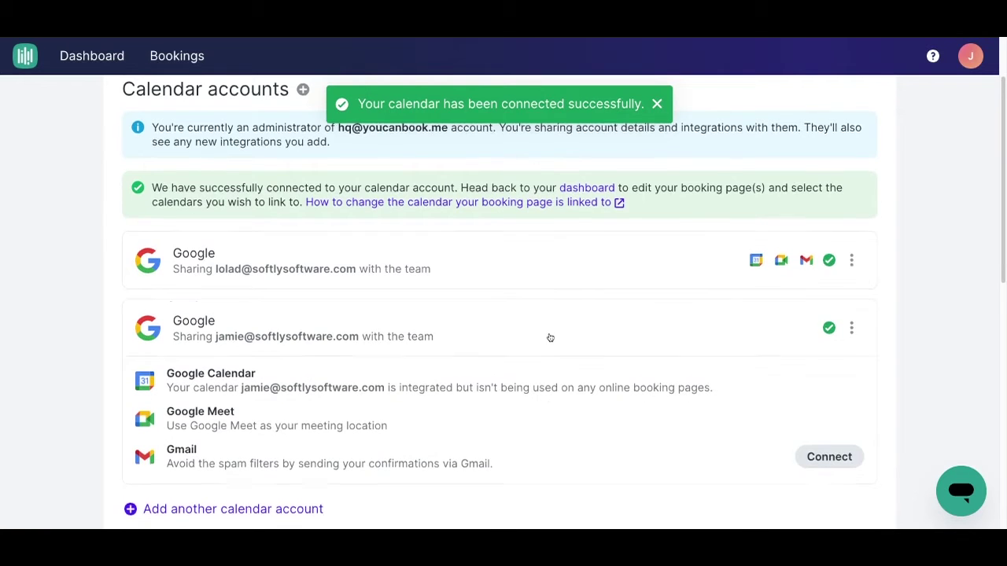
{"action": "scroll", "coordinate": [550, 338], "scroll_direction": "down", "scroll_amount": 3}
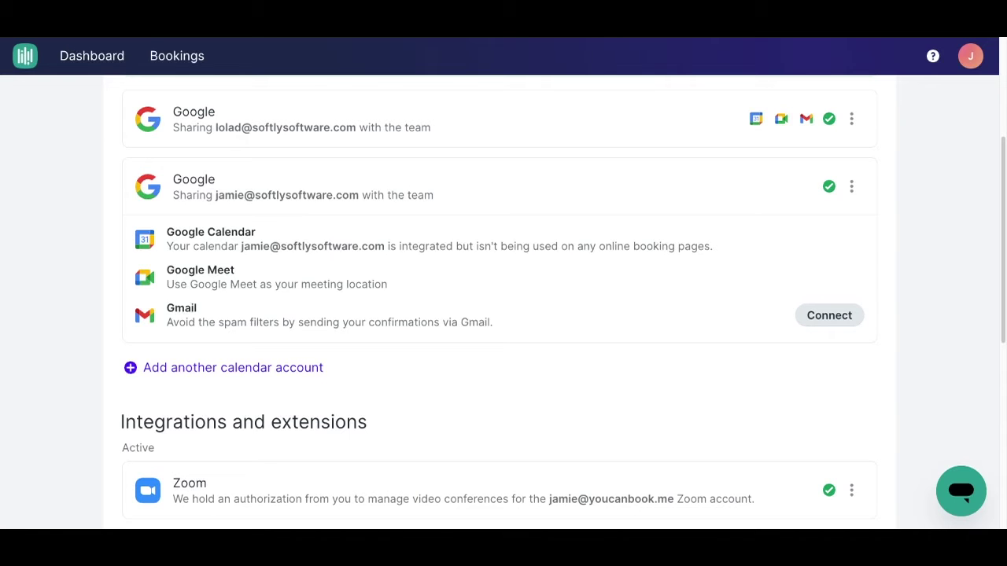
{"action": "scroll", "coordinate": [441, 295], "scroll_direction": "down", "scroll_amount": 1}
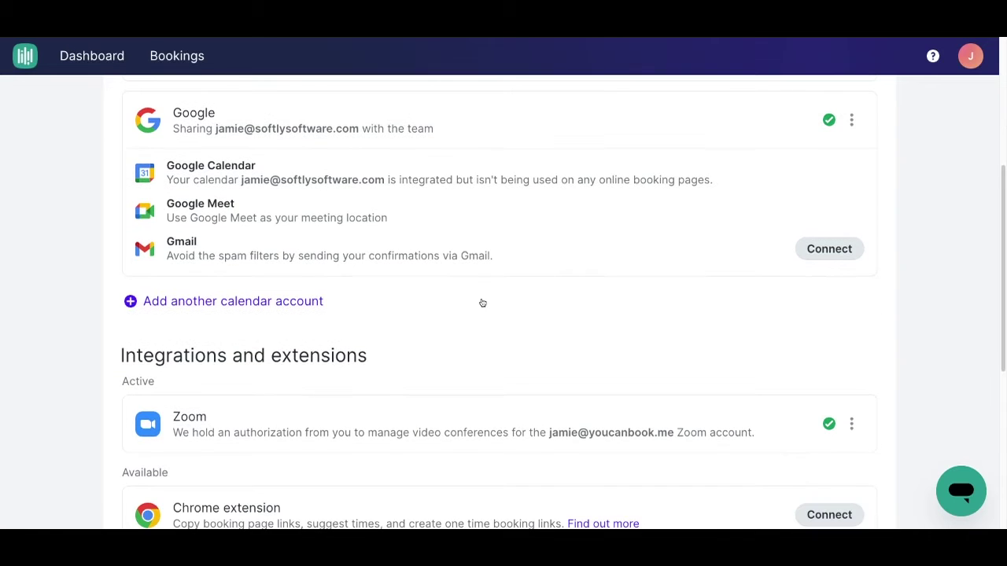
{"action": "left_click", "coordinate": [827, 259]}
{"action": "left_click", "coordinate": [685, 272]}
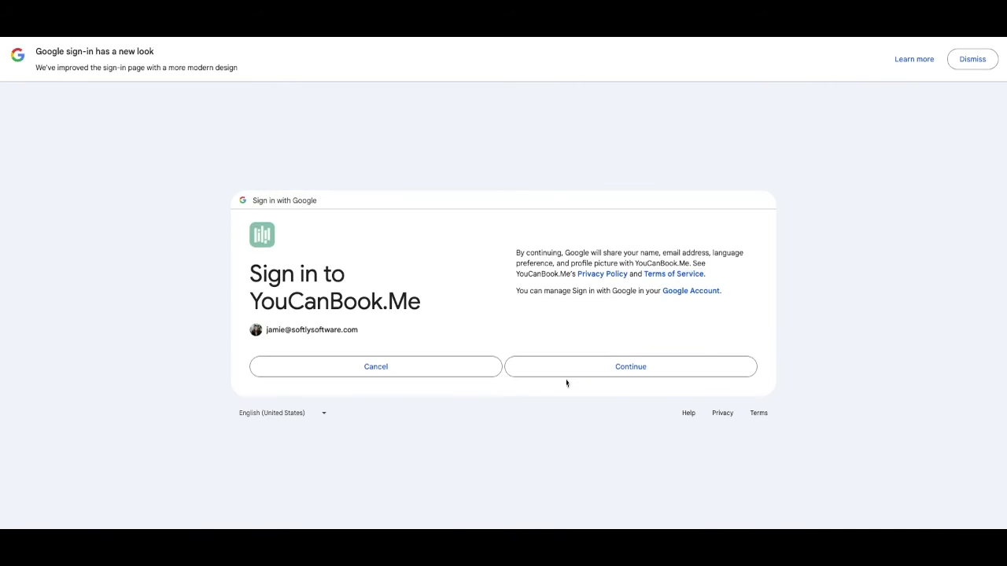
{"action": "left_click", "coordinate": [616, 373]}
{"action": "left_click", "coordinate": [585, 390]}
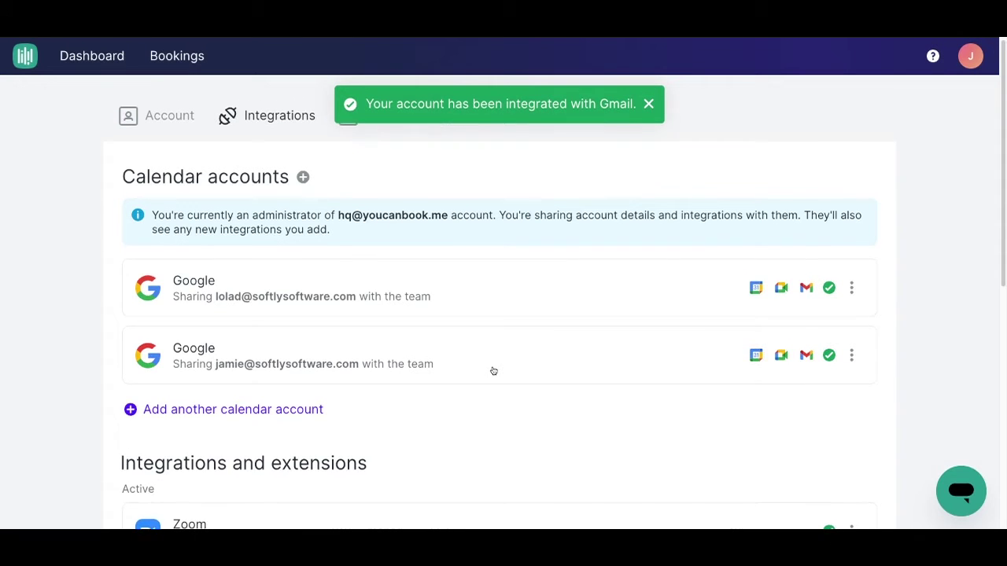
Show the meeting location options in the Interactive Demo event details
{"action": "scroll", "coordinate": [493, 371], "scroll_direction": "down", "scroll_amount": 3}
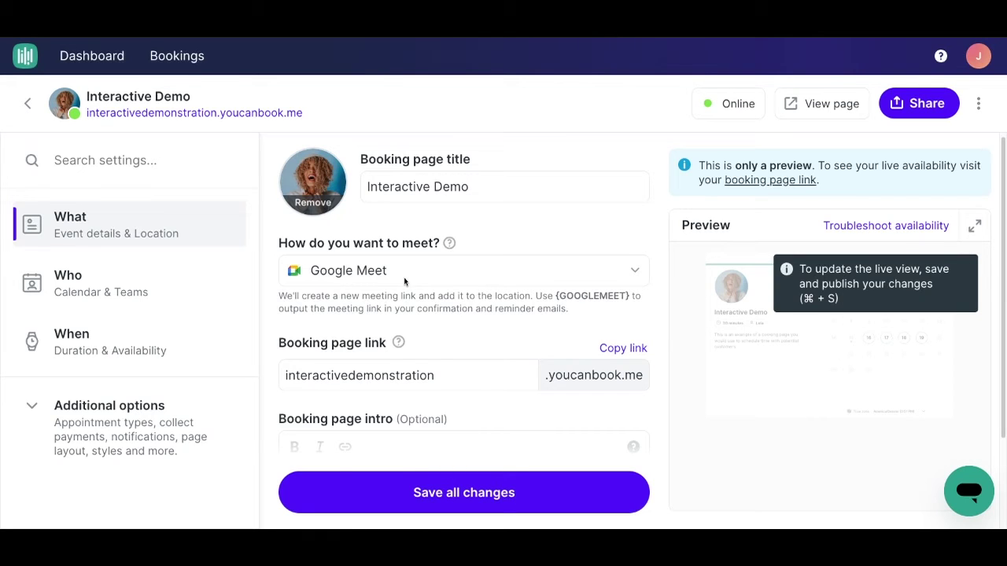
{"action": "left_click", "coordinate": [406, 282]}
Leave Google Meet as the meeting location and view the first team member under Calendar & Teams
{"action": "left_click", "coordinate": [400, 352]}
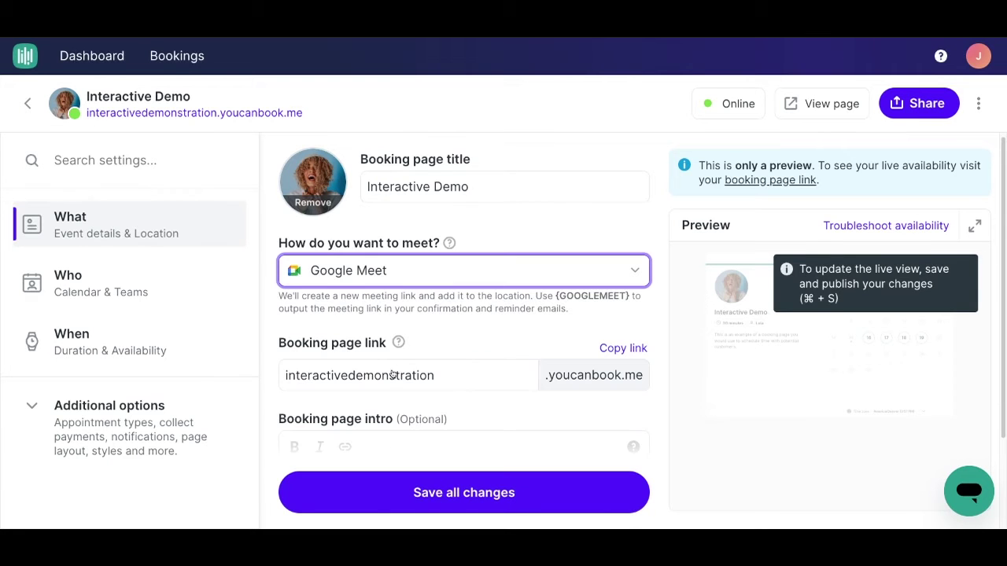
{"action": "left_click", "coordinate": [166, 302]}
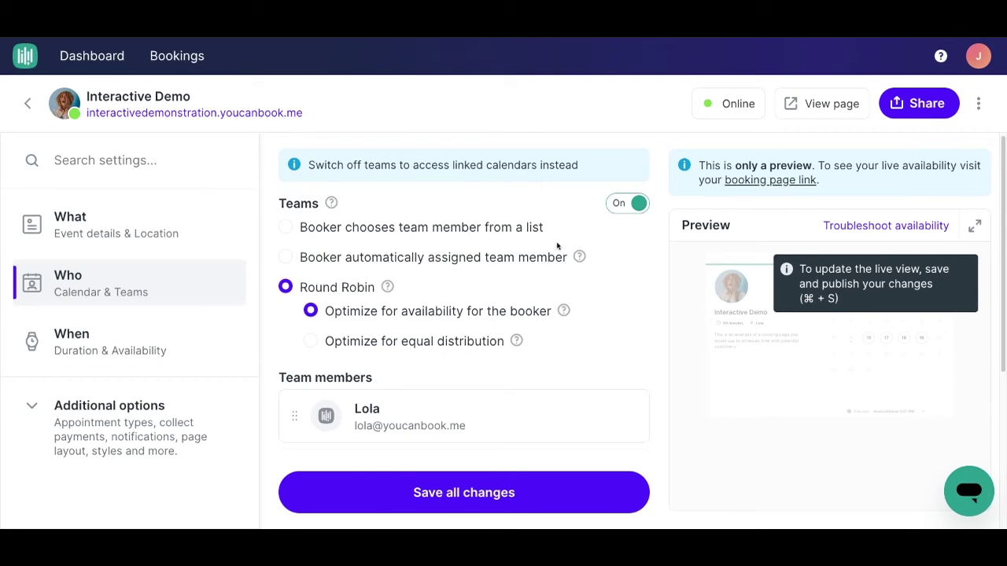
{"action": "scroll", "coordinate": [618, 217], "scroll_direction": "down", "scroll_amount": 1}
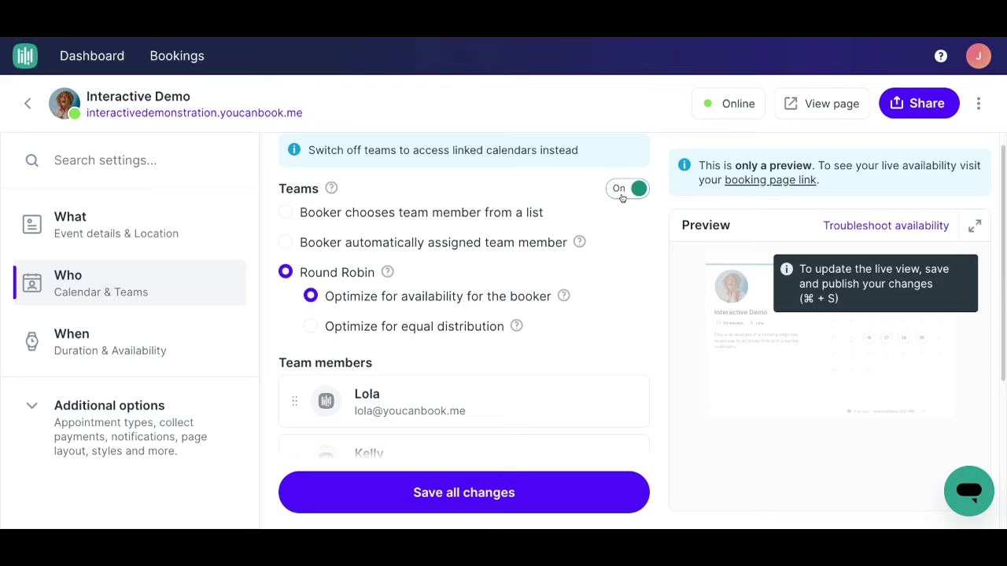
{"action": "scroll", "coordinate": [611, 297], "scroll_direction": "down", "scroll_amount": 5}
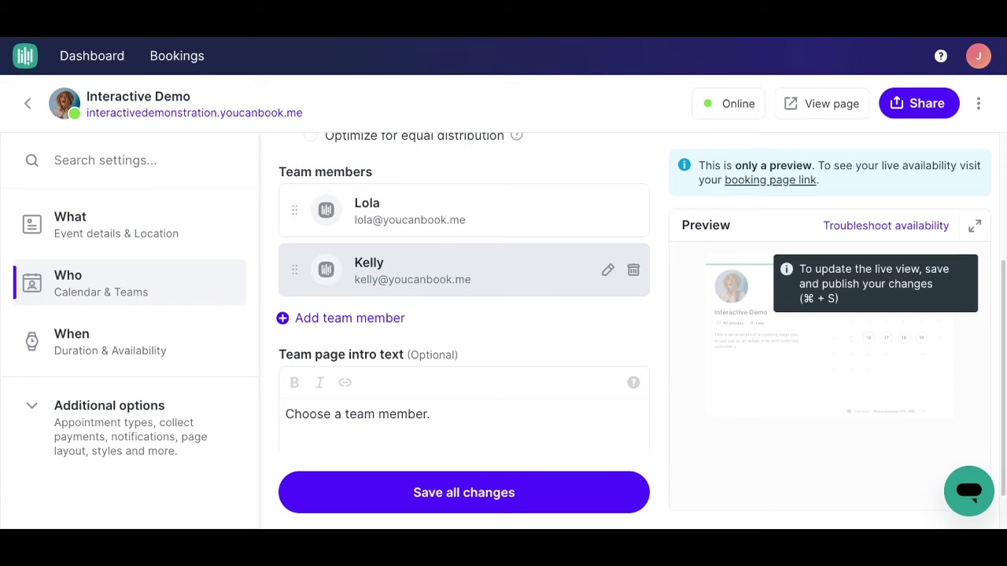
{"action": "left_click", "coordinate": [562, 211]}
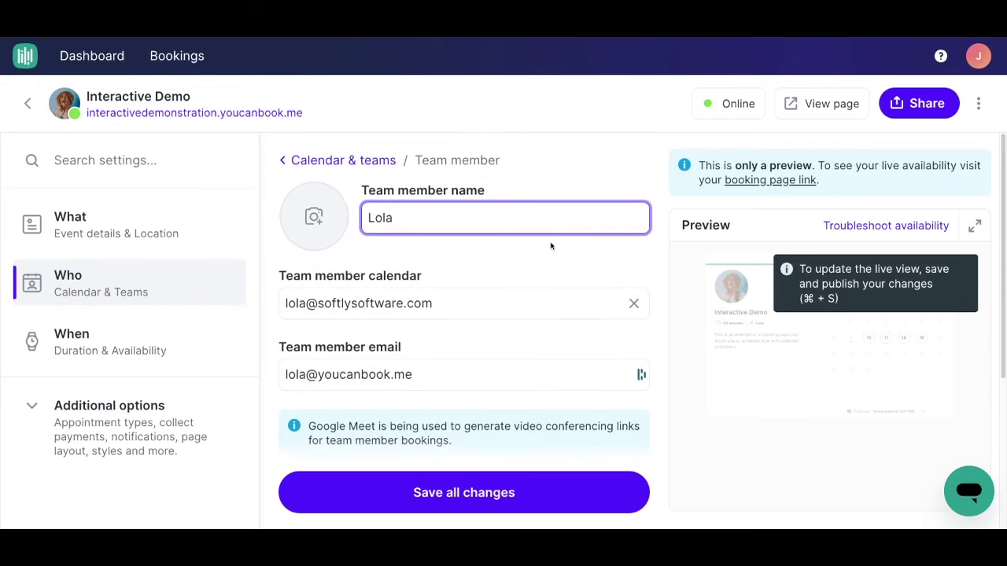
Review the round-robin team in Calendar & Teams and save all booking page changes
{"action": "scroll", "coordinate": [517, 315], "scroll_direction": "down", "scroll_amount": 3}
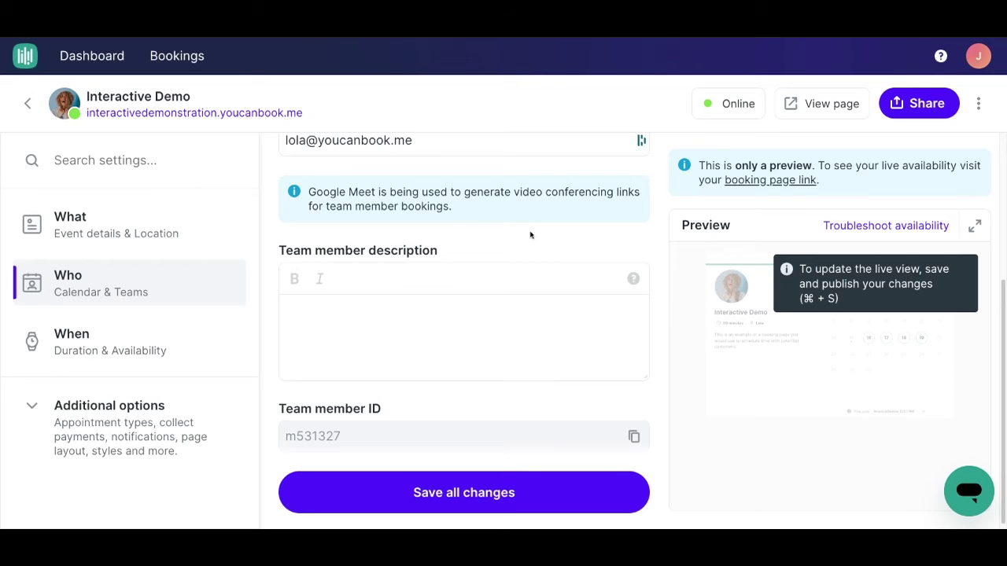
{"action": "left_click", "coordinate": [194, 295]}
{"action": "scroll", "coordinate": [414, 347], "scroll_direction": "up", "scroll_amount": 2}
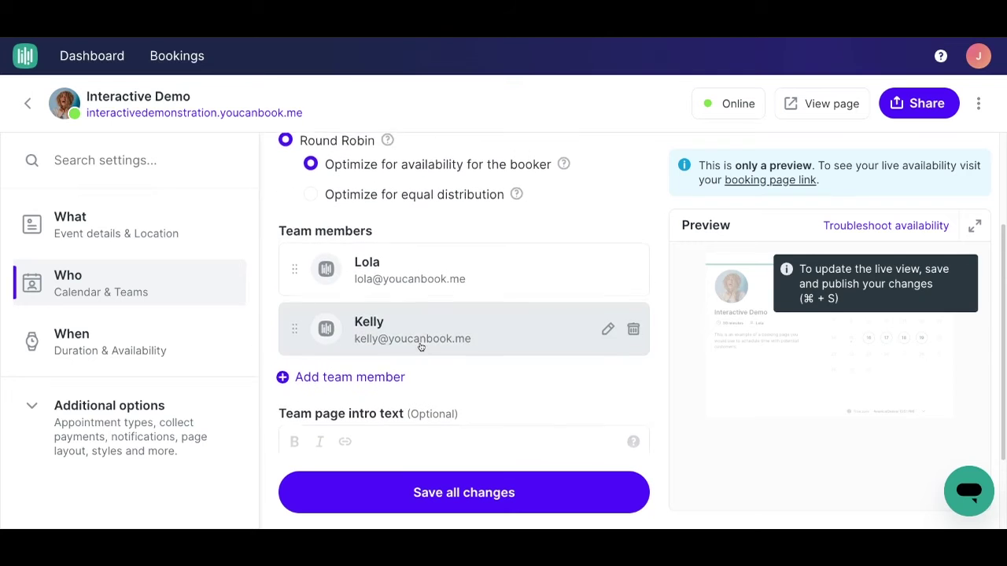
{"action": "scroll", "coordinate": [484, 366], "scroll_direction": "up", "scroll_amount": 1}
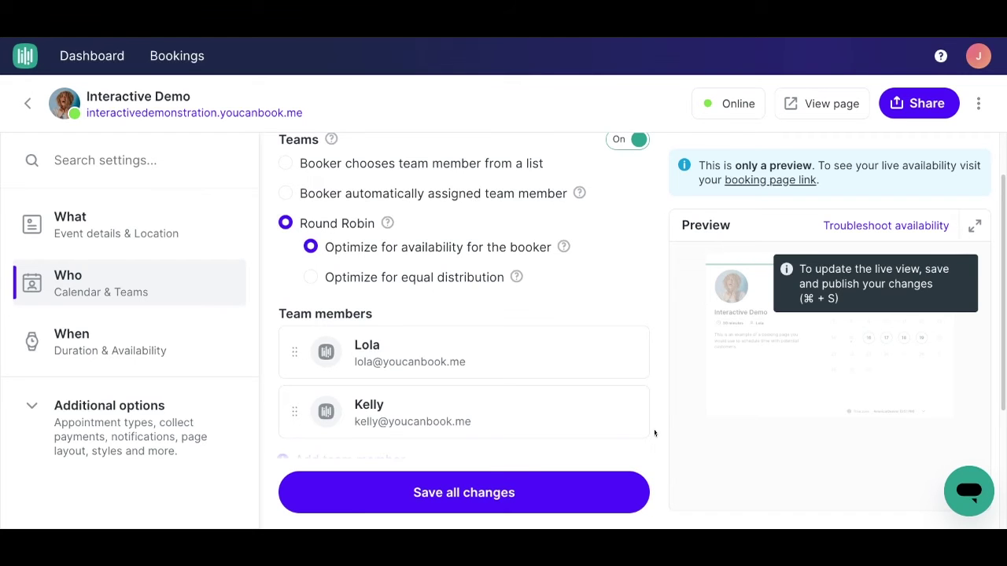
{"action": "scroll", "coordinate": [638, 320], "scroll_direction": "up", "scroll_amount": 1}
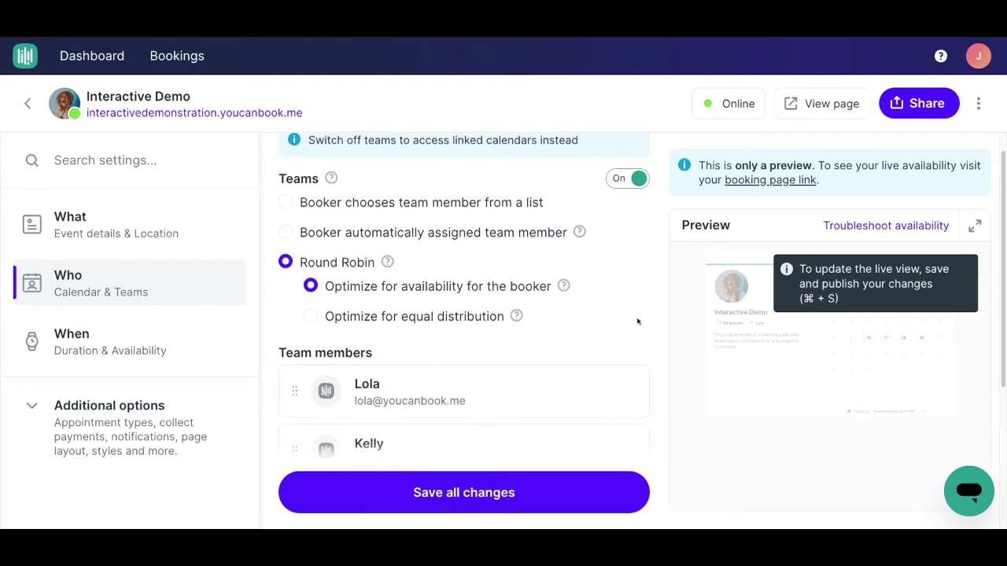
{"action": "scroll", "coordinate": [638, 320], "scroll_direction": "down", "scroll_amount": 1}
{"action": "left_click", "coordinate": [499, 494]}
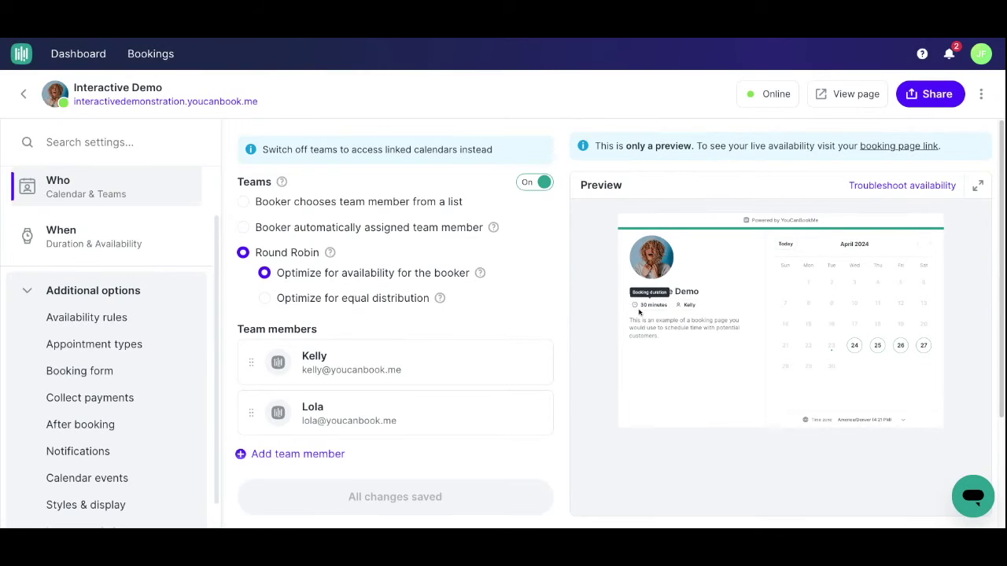
{"action": "left_click", "coordinate": [62, 481]}
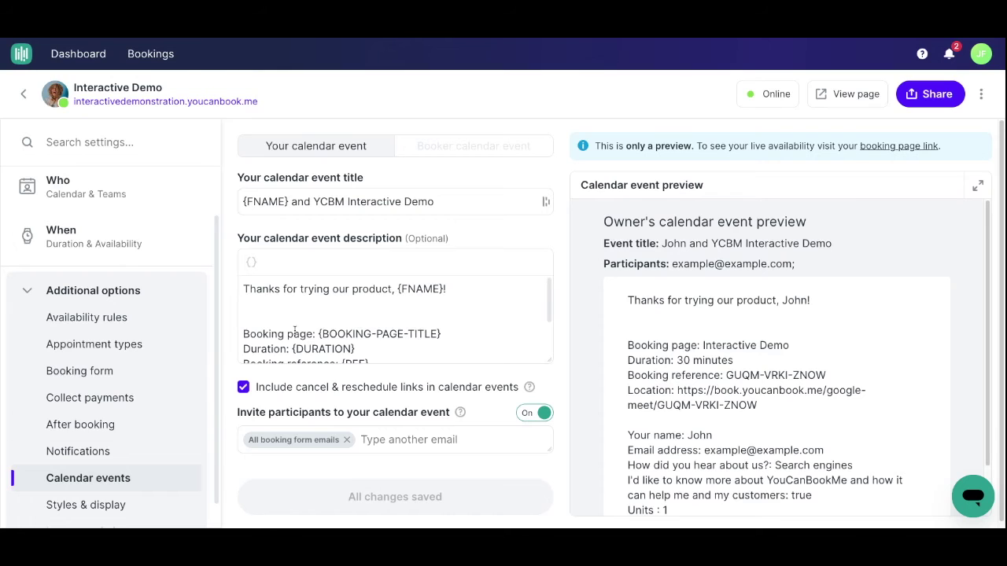
Check that the calendar event description's Location line contains {GOOGLEMEET-LINK}
{"action": "scroll", "coordinate": [291, 333], "scroll_direction": "down", "scroll_amount": 1}
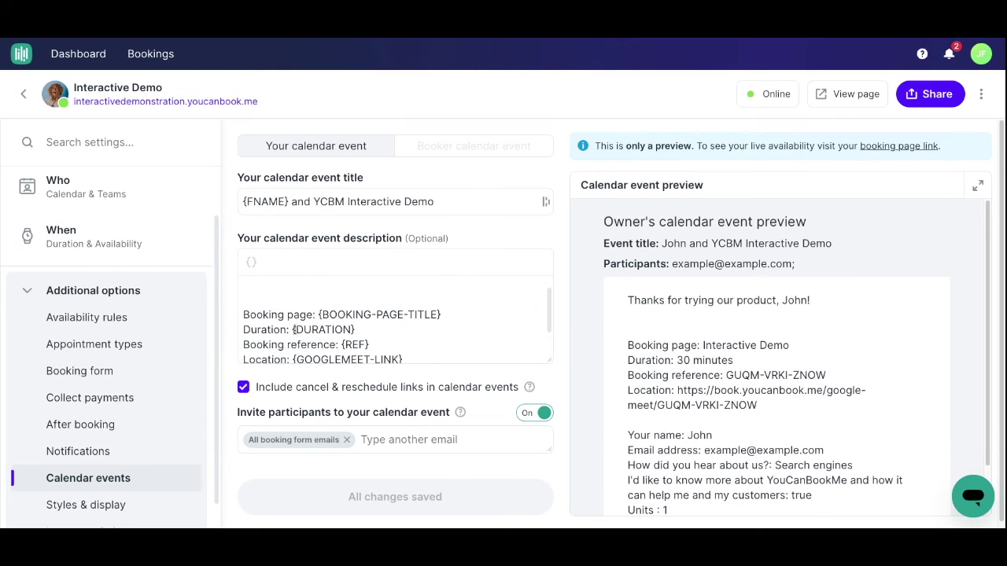
{"action": "scroll", "coordinate": [334, 325], "scroll_direction": "down", "scroll_amount": 1}
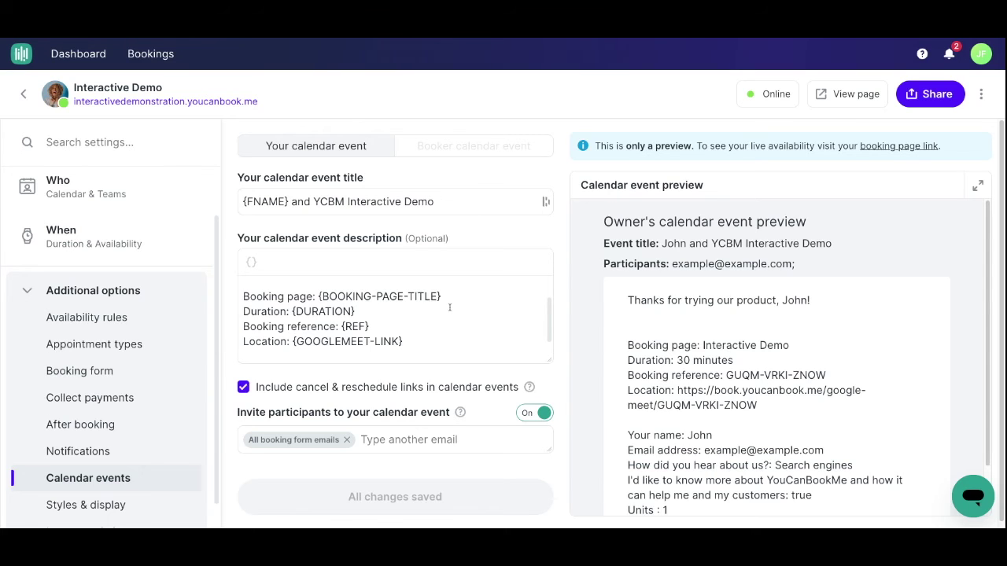
{"action": "left_click", "coordinate": [383, 325]}
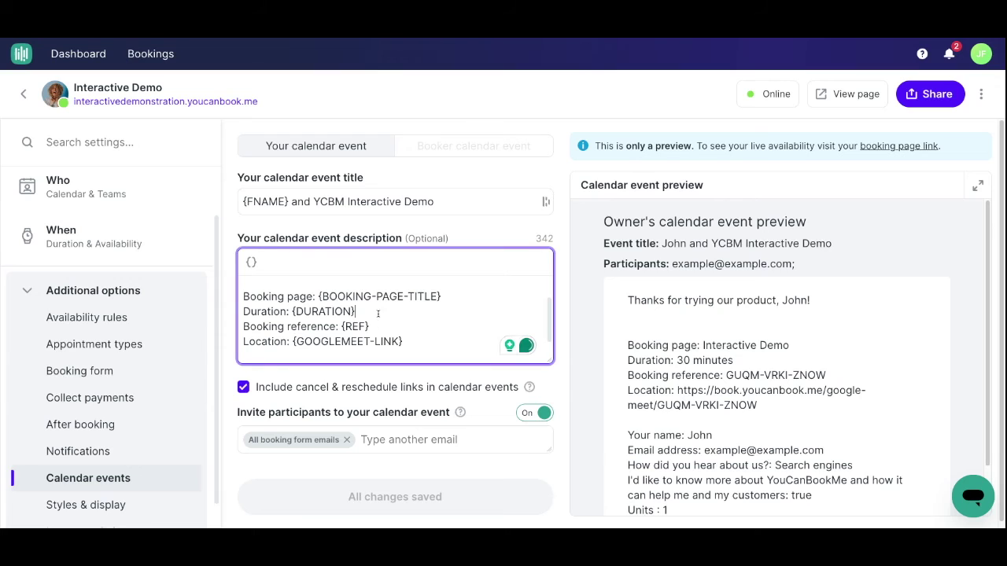
{"action": "left_click", "coordinate": [420, 343]}
{"action": "scroll", "coordinate": [759, 331], "scroll_direction": "down", "scroll_amount": 2}
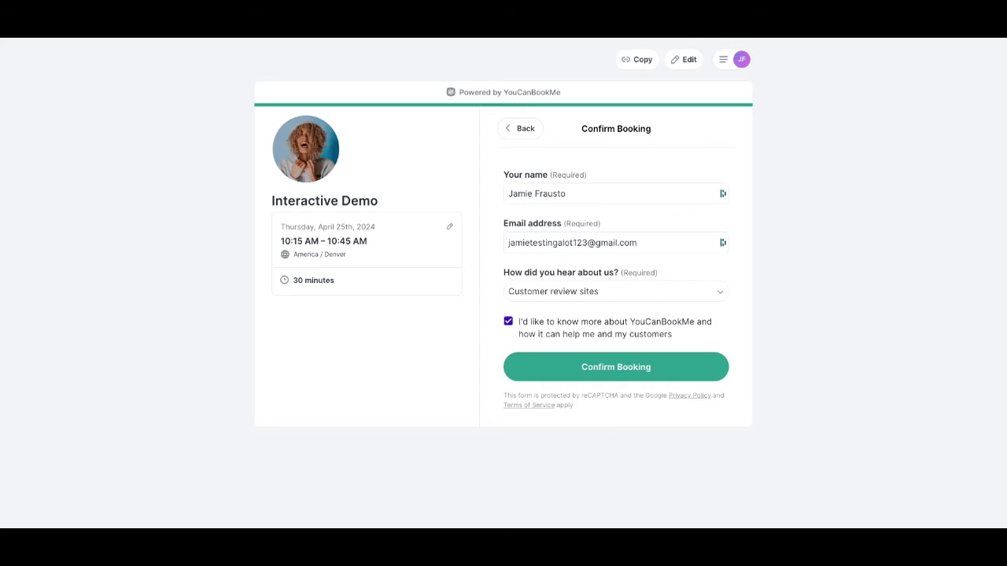
Confirm the Interactive Demo booking for Thursday, April 25th, 2024, 10:15–10:45 AM
{"action": "left_click", "coordinate": [672, 371]}
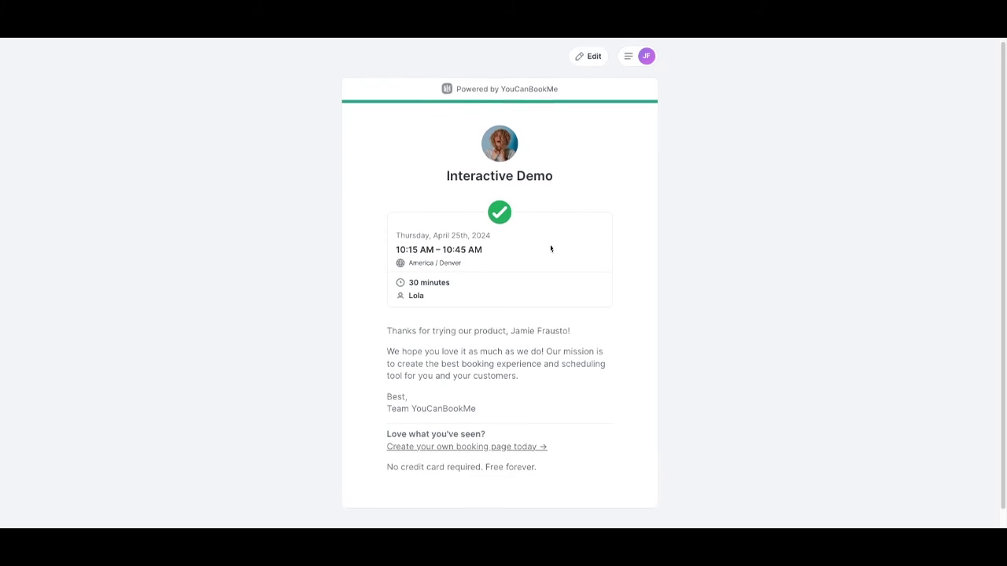
{"action": "scroll", "coordinate": [551, 249], "scroll_direction": "down", "scroll_amount": 1}
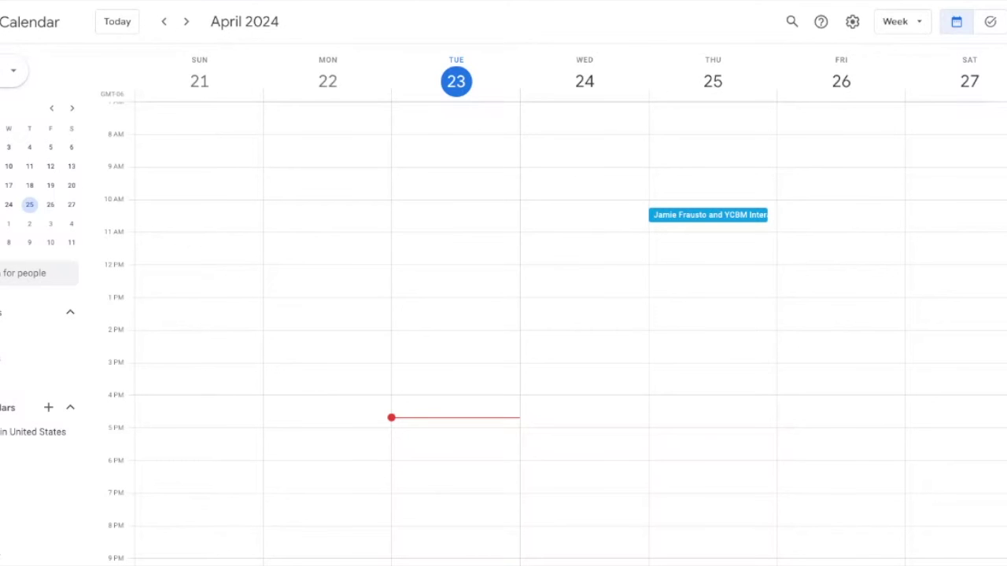
Open the Thursday, April 25 Interactive Demo event in Google Calendar to see its Meet link
{"action": "left_click", "coordinate": [674, 217]}
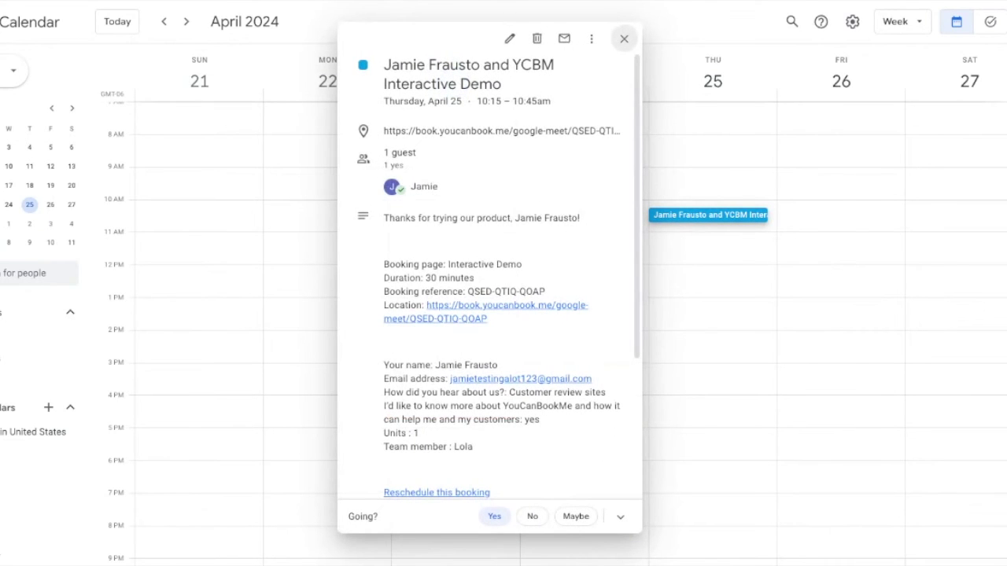